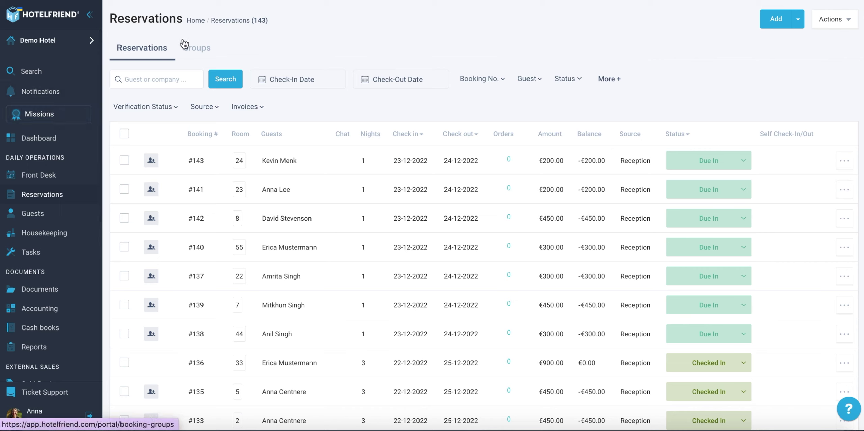
- Show the booking groups list and the action menu for Apple corporation
left_click(196, 51)
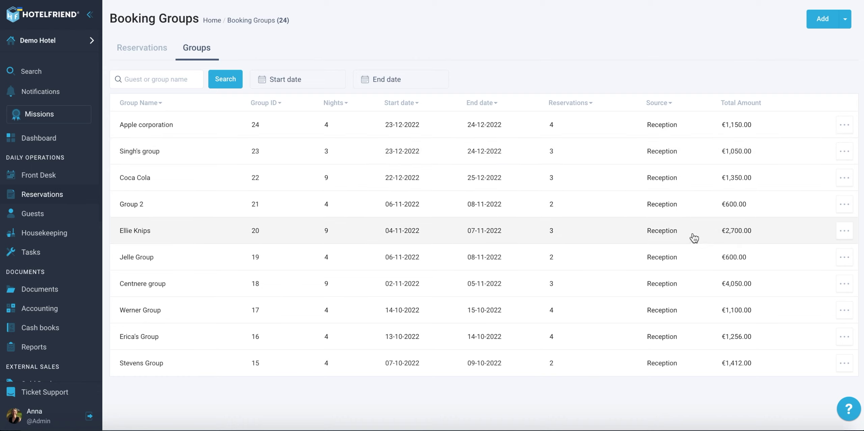
left_click(844, 126)
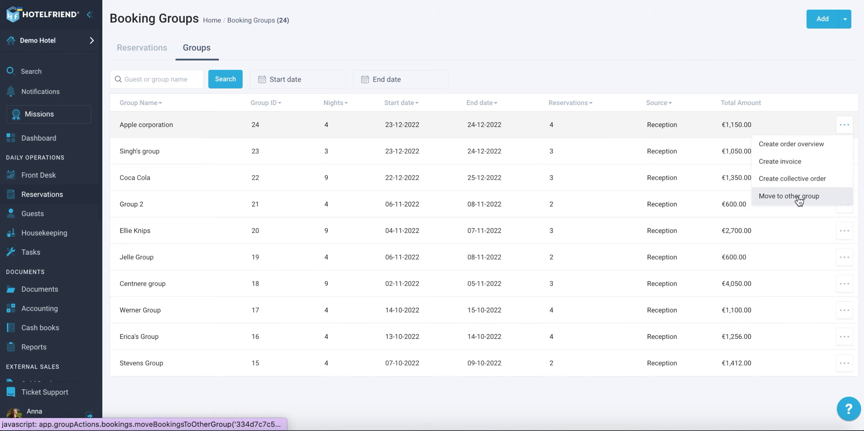
- Start moving Apple corporation's reservations, removing bookings #141 and #142 so only #140 and #143 remain
left_click(775, 200)
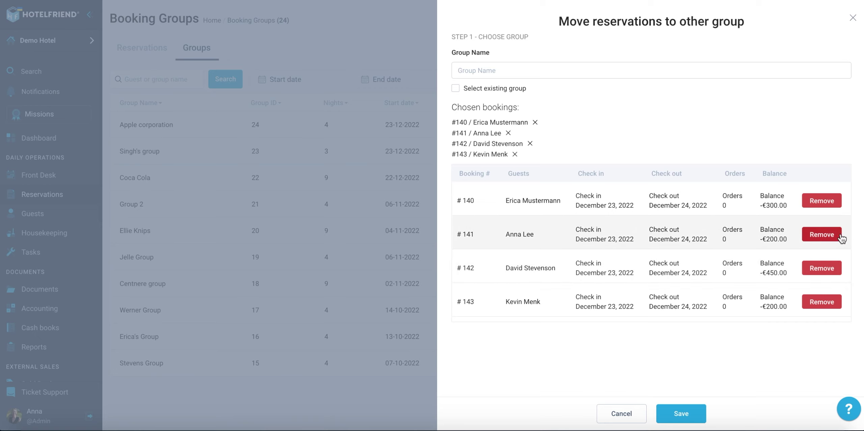
left_click(813, 236)
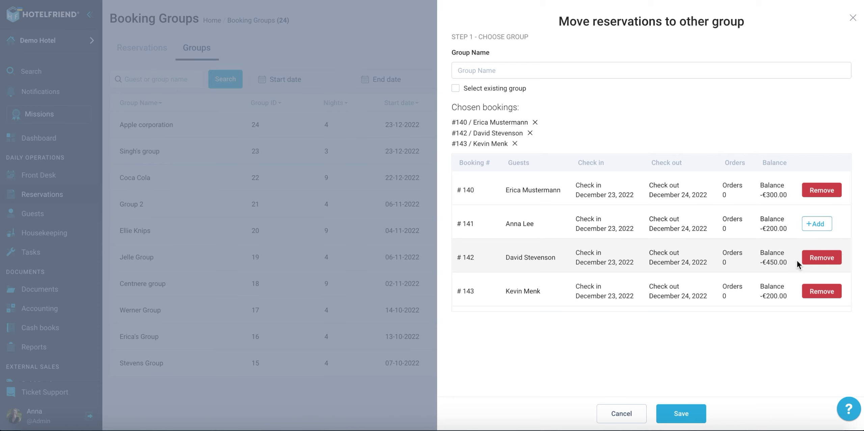
left_click(819, 260)
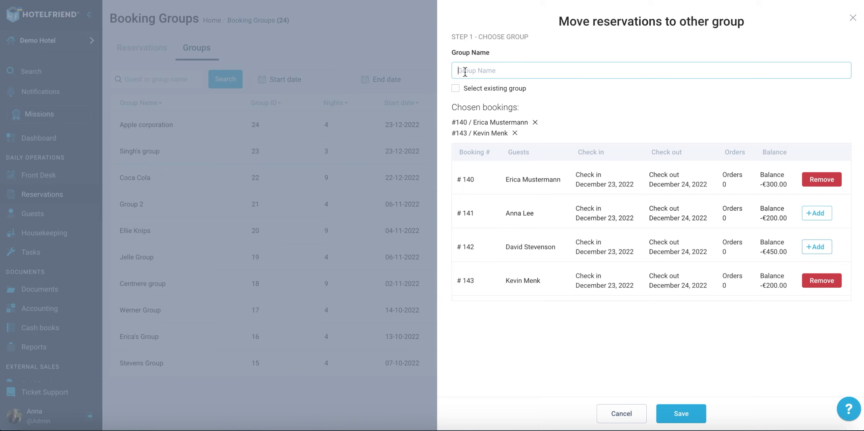
- Enter 'New group' as the destination group name
left_click(465, 72)
type("New group")
- Switch the destination to the existing group Singh's group
left_click(456, 90)
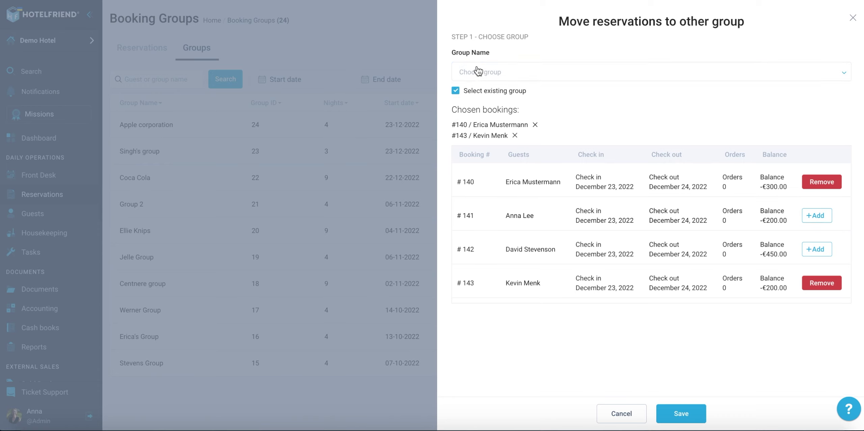
left_click(469, 76)
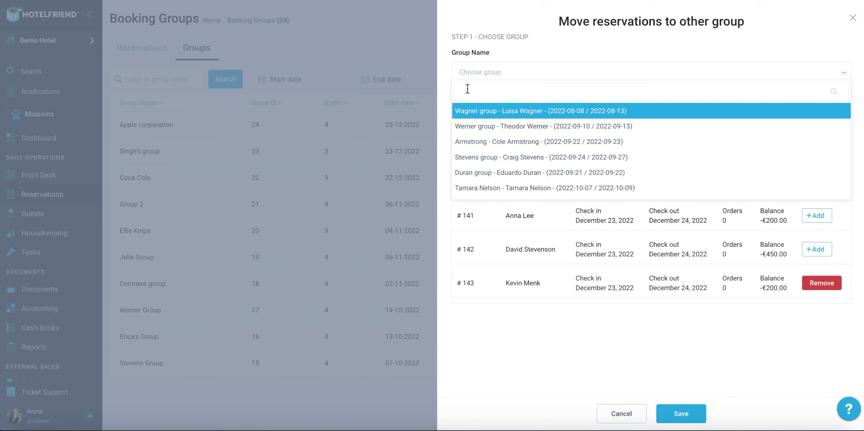
type("sin")
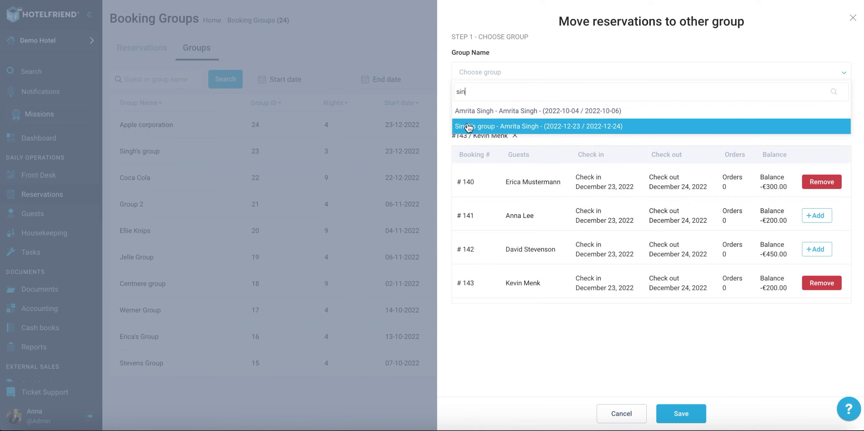
left_click(560, 127)
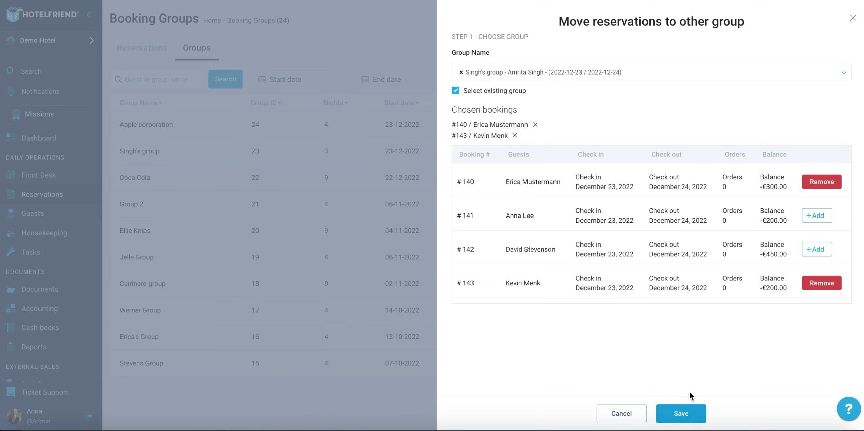
- Save moving bookings #140 and #143 into Singh's group
left_click(689, 415)
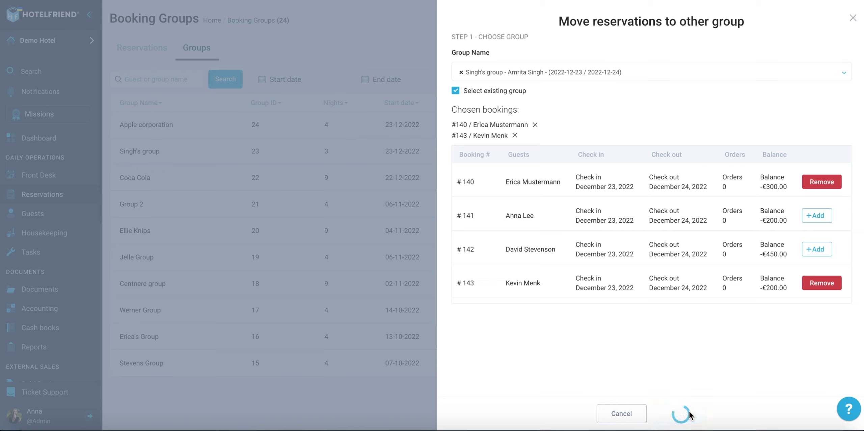